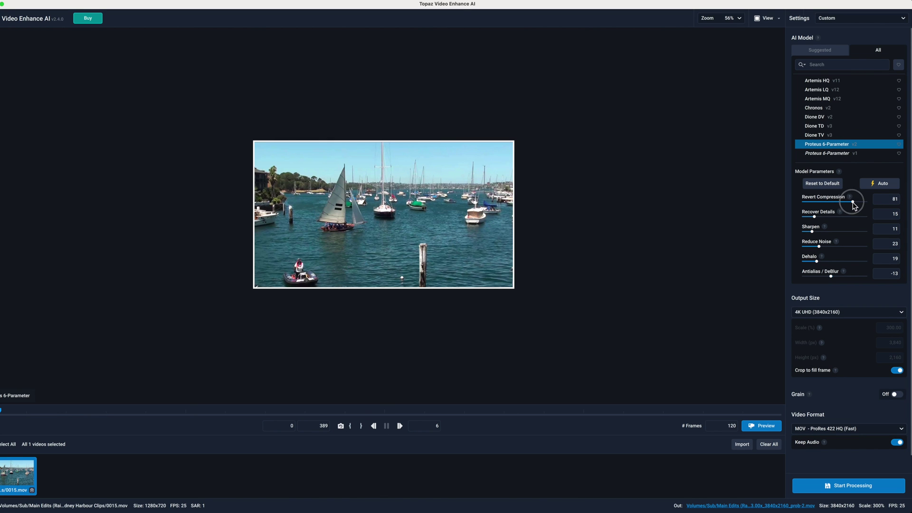
Step: Drag the Proteus v2 Revert Compression slider down from 82 to 21
left_click_drag(853, 201, 818, 202)
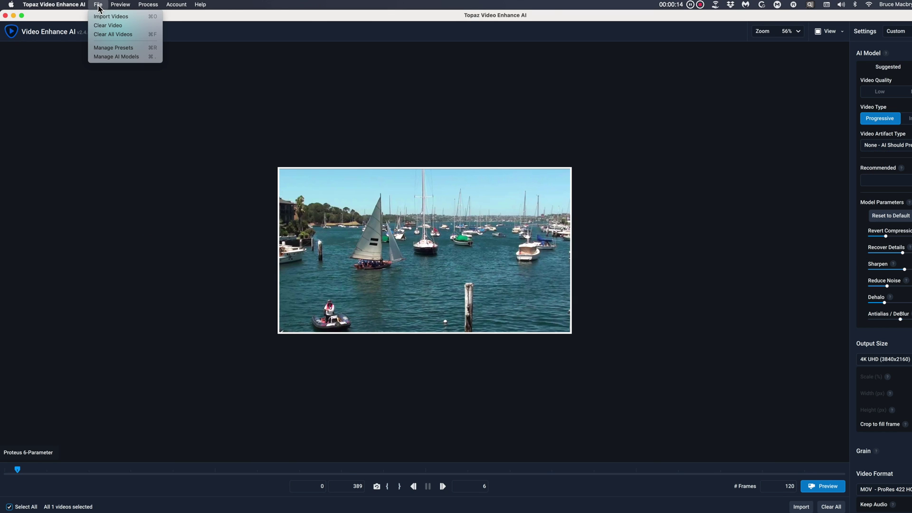
Step: Mark Proteus 6-Parameter v1 (99MB) for download in Manage AI Models, then cancel the confirmation
left_click(116, 57)
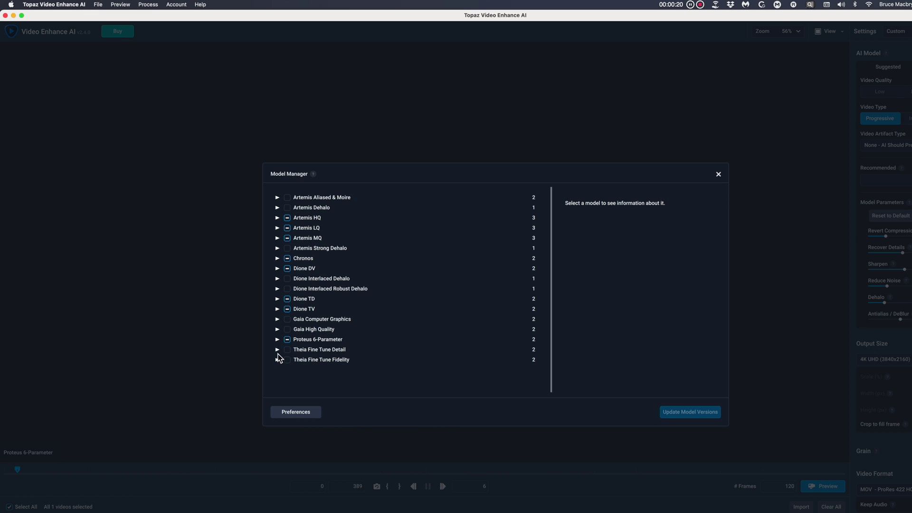
left_click(279, 341)
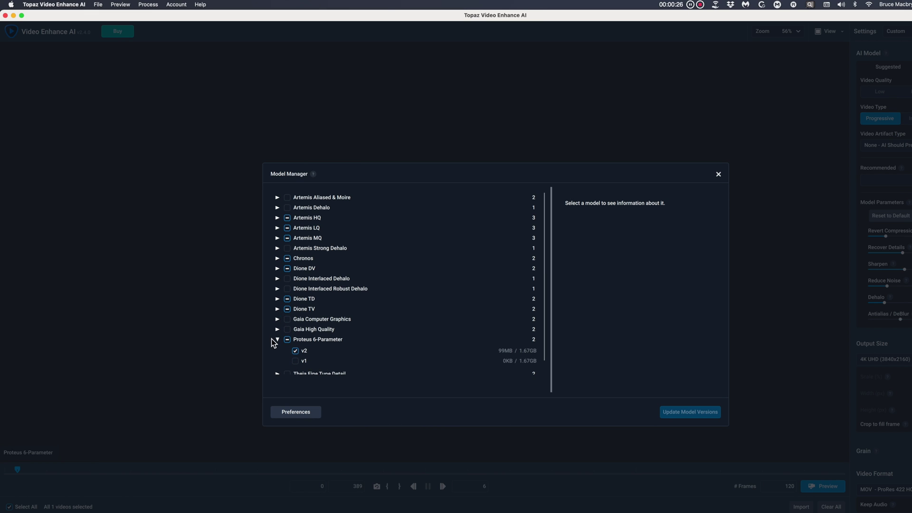
left_click(296, 362)
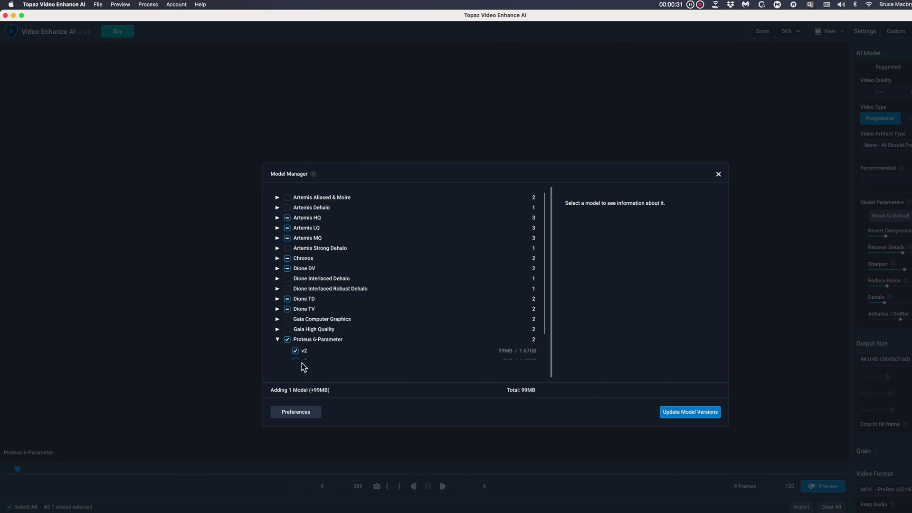
left_click(701, 412)
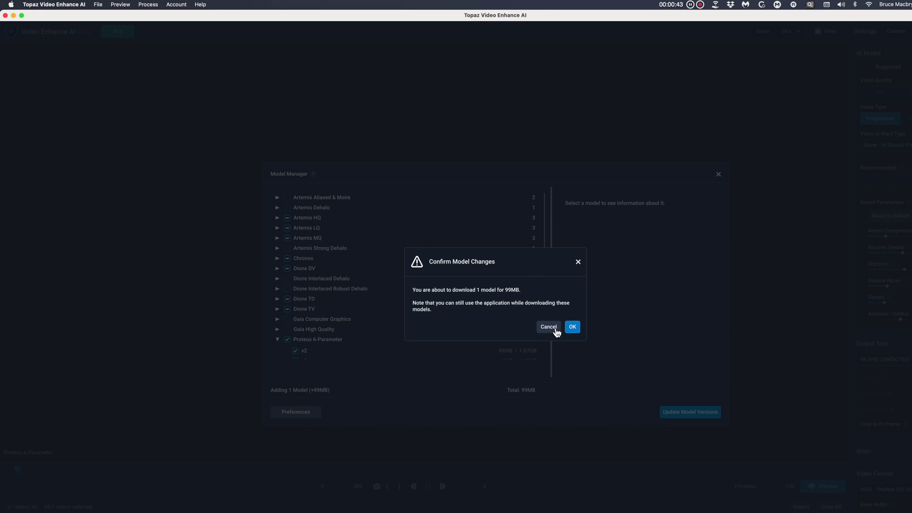
left_click(557, 330)
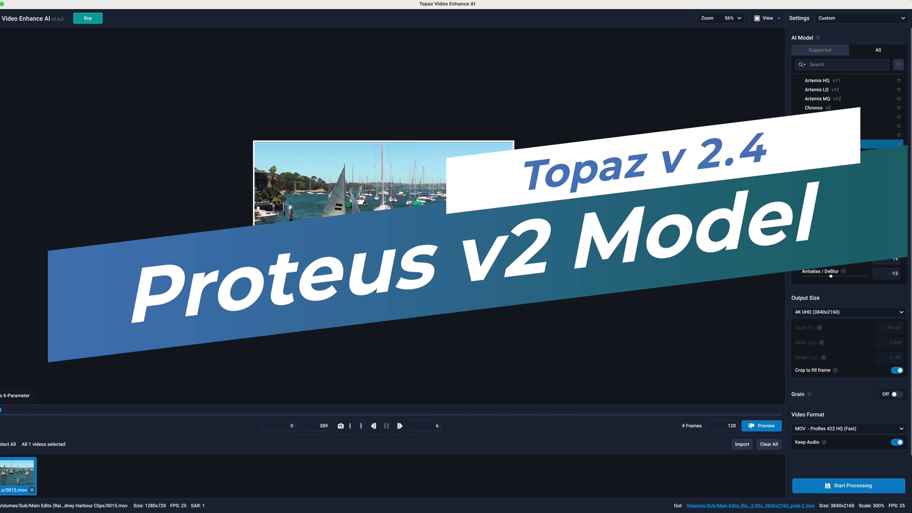
Step: Lower the Revert Compression slider to 21 for Proteus v2
left_click(837, 204)
left_click_drag(837, 204, 818, 203)
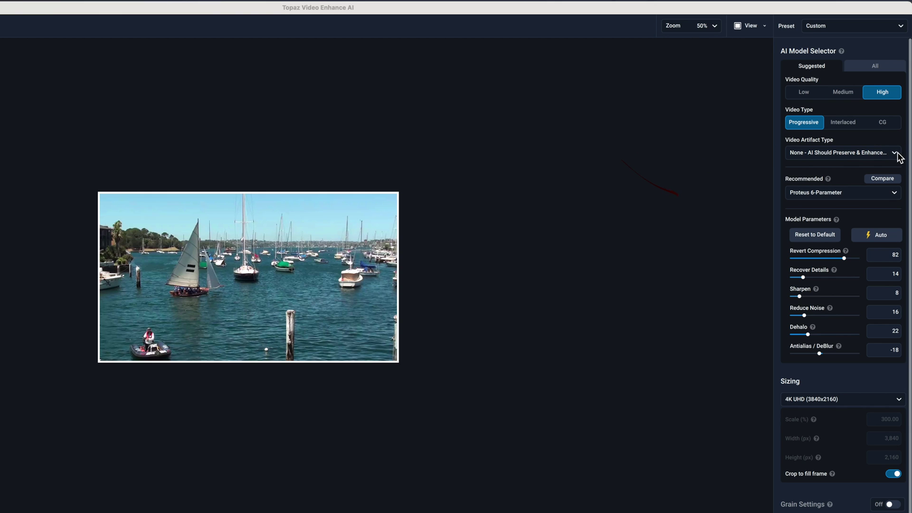
Step: Set Video Artifact Type to 'None - AI Should Preserve & Enhance Details', keeping Proteus 6-Parameter recommended
left_click(895, 153)
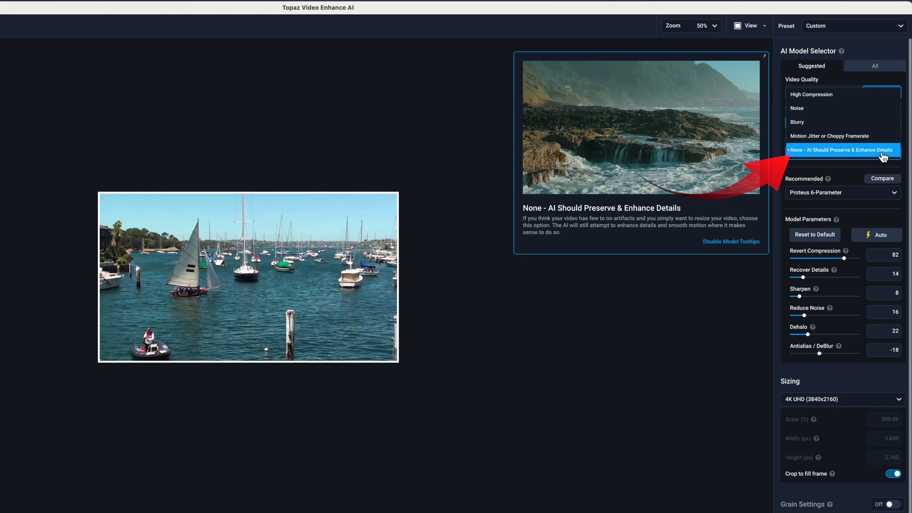
left_click(883, 153)
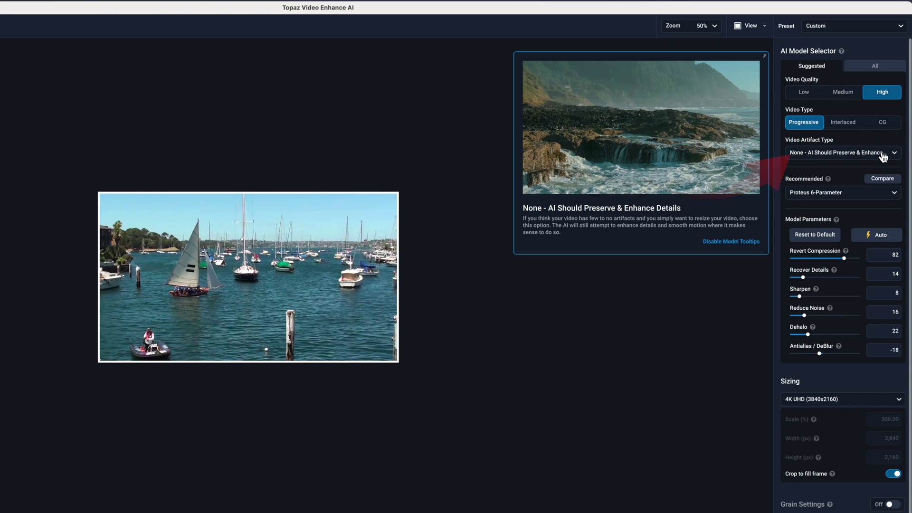
left_click(894, 194)
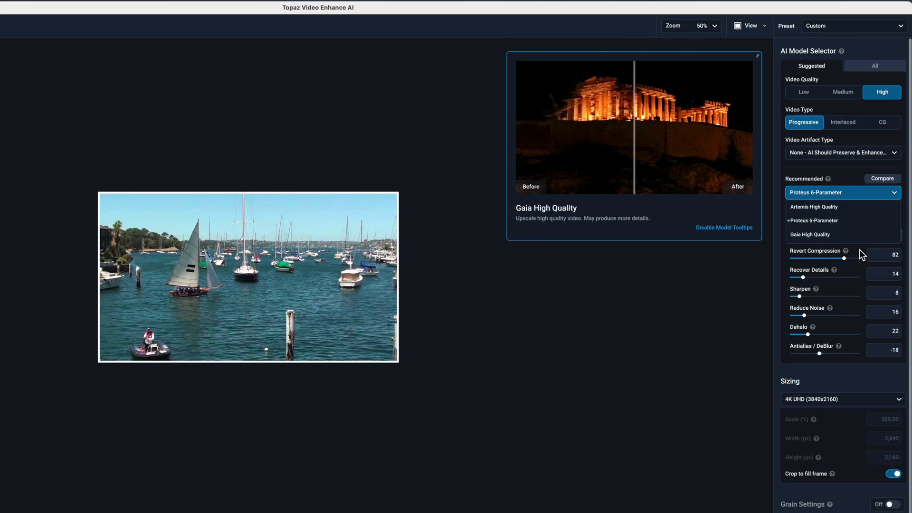
left_click(743, 288)
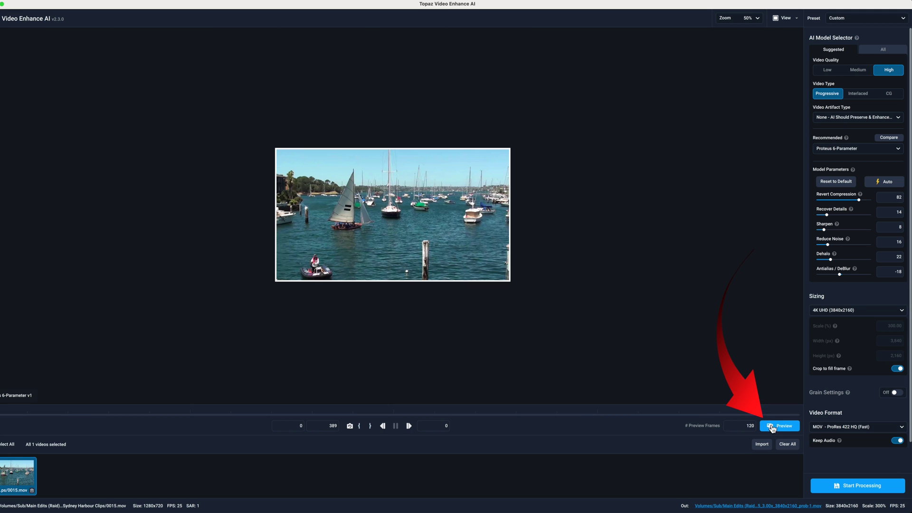
left_click(783, 428)
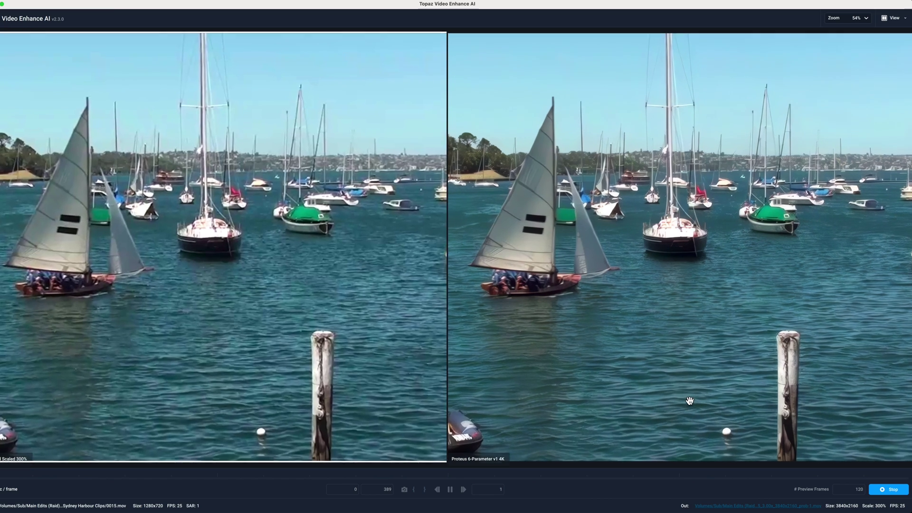
scroll(689, 400, "down", 4)
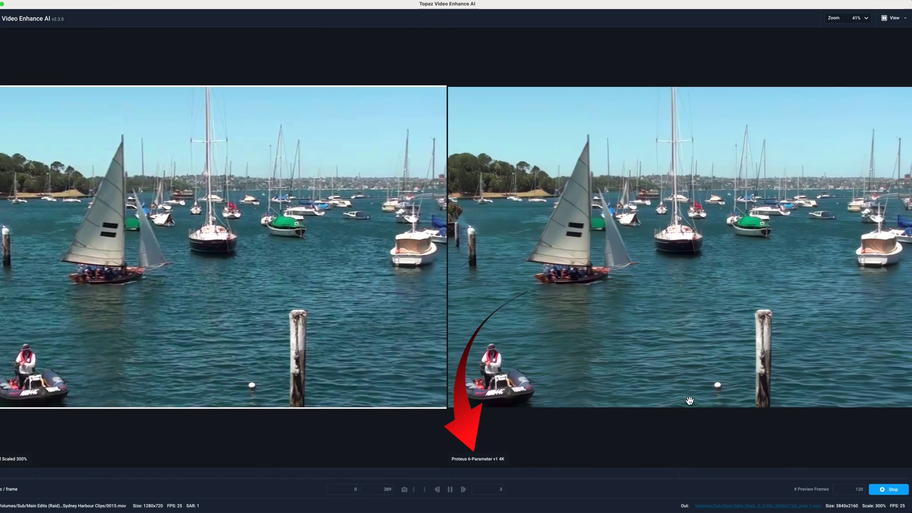
scroll(690, 400, "down", 1)
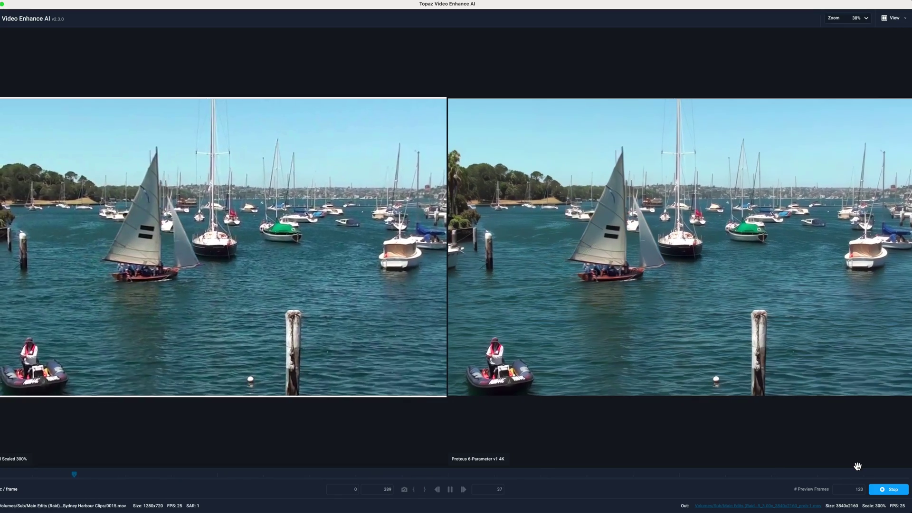
scroll(595, 391, "up", 1)
scroll(595, 390, "up", 5)
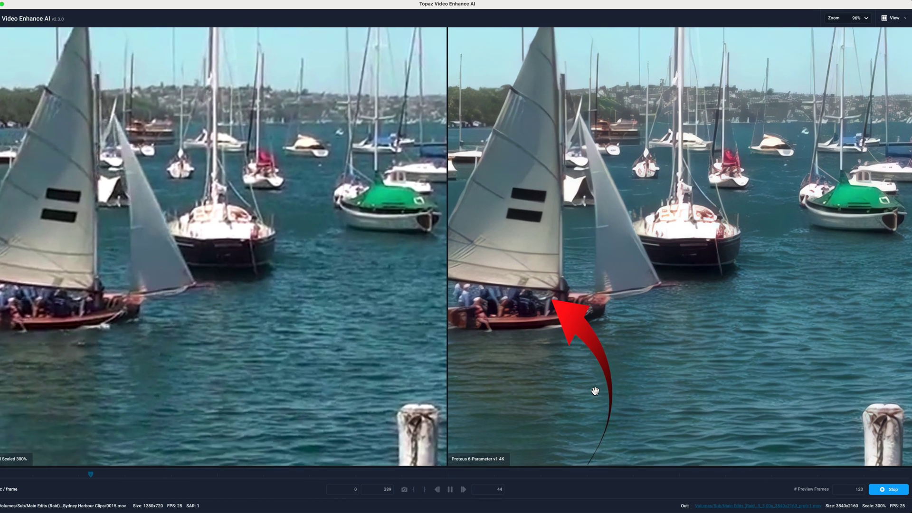
scroll(596, 391, "up", 2)
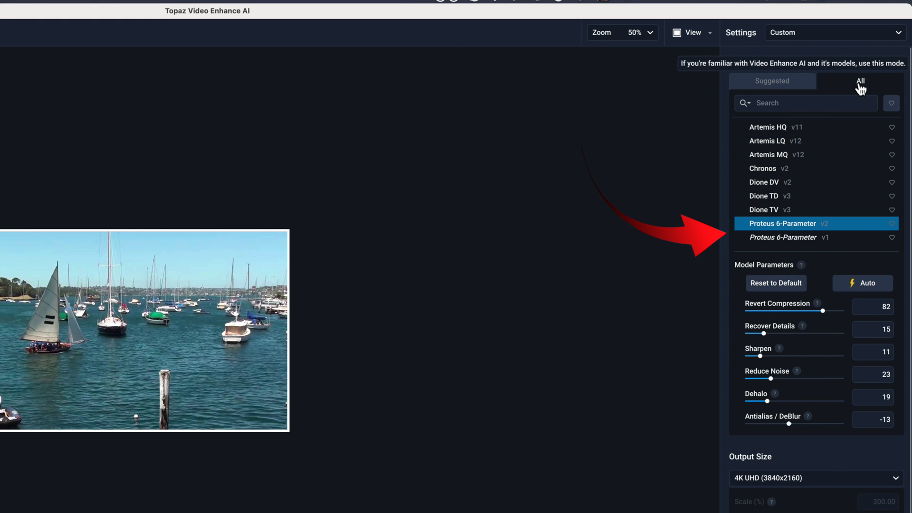
Step: Review the Proteus 6-Parameter v2 4K preview, then stop rendering and close the comparison
mouse_move(795, 226)
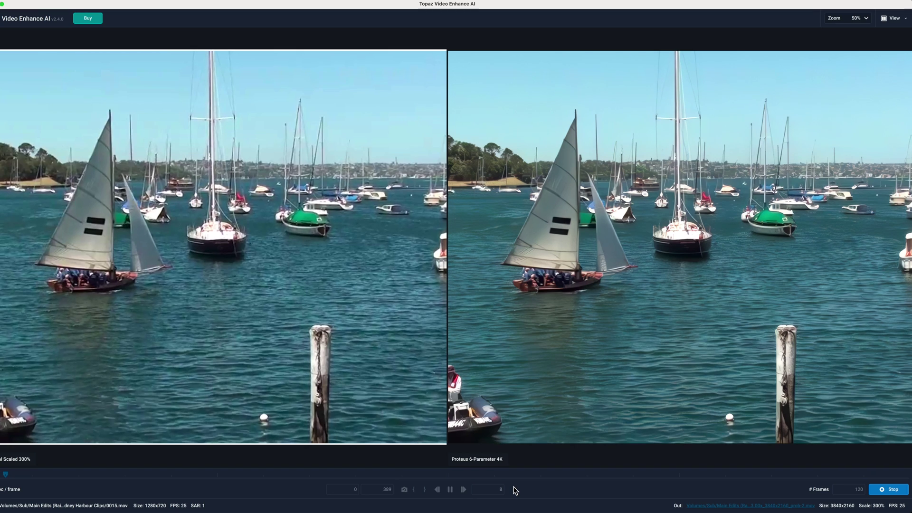
scroll(637, 410, "up", 2)
scroll(637, 410, "up", 4)
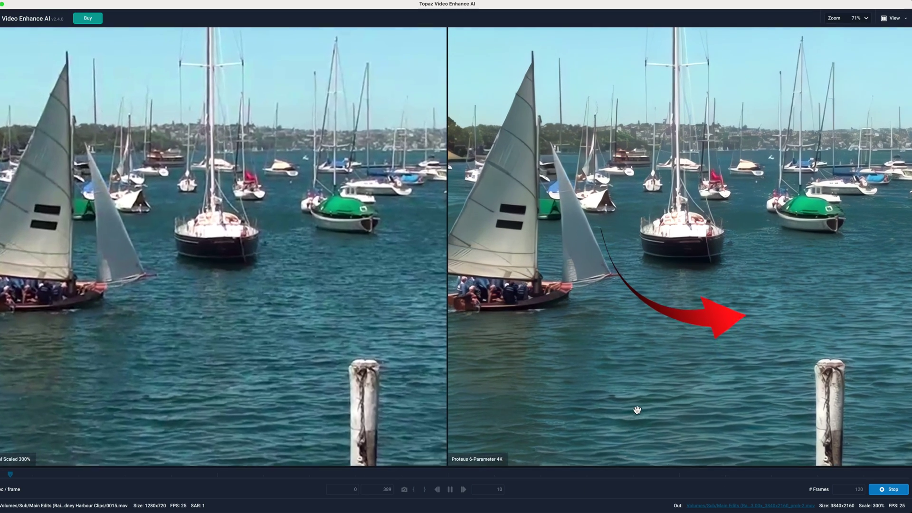
scroll(637, 409, "down", 4)
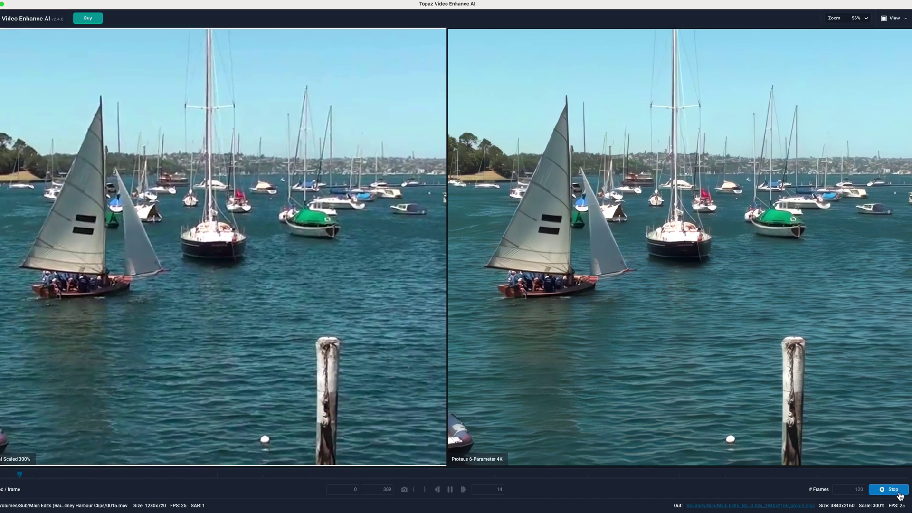
left_click(899, 495)
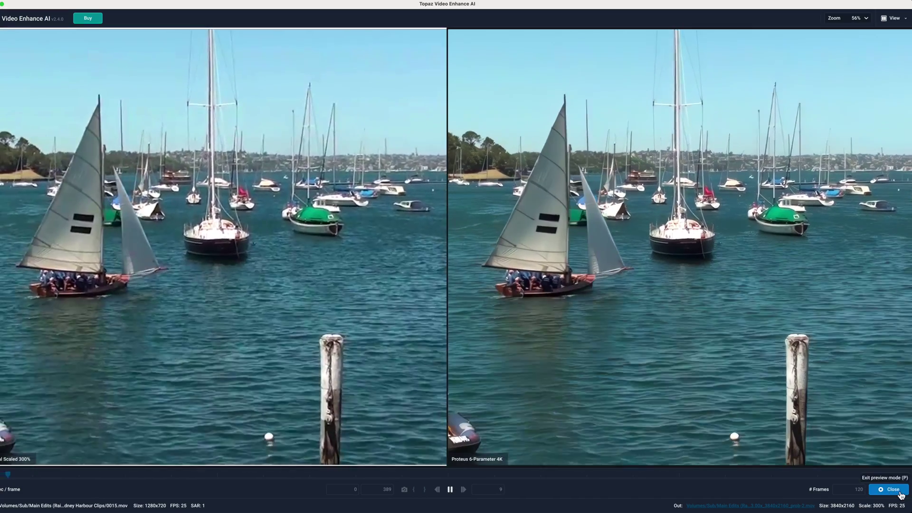
left_click(879, 490)
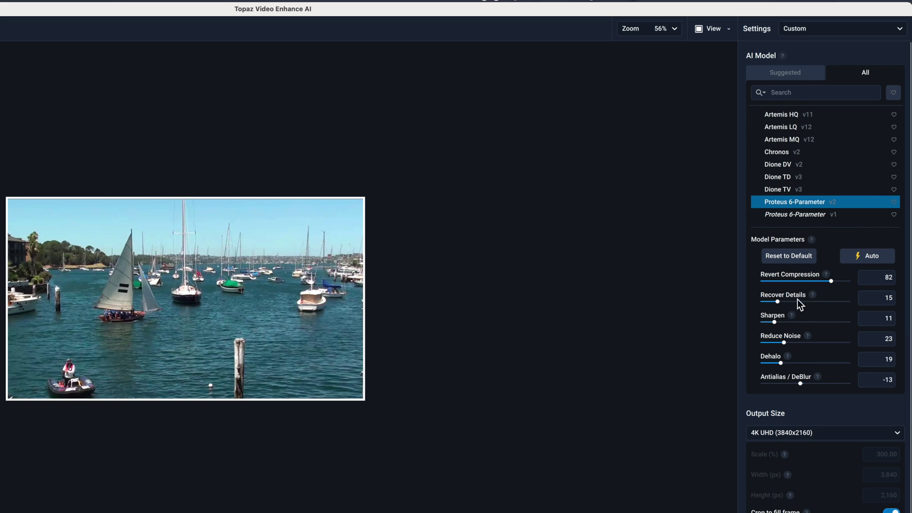
Step: Set Revert Compression to 21 and Sharpen to about 50, then preview and pause playback
left_click_drag(831, 281, 784, 282)
left_click_drag(777, 323, 806, 306)
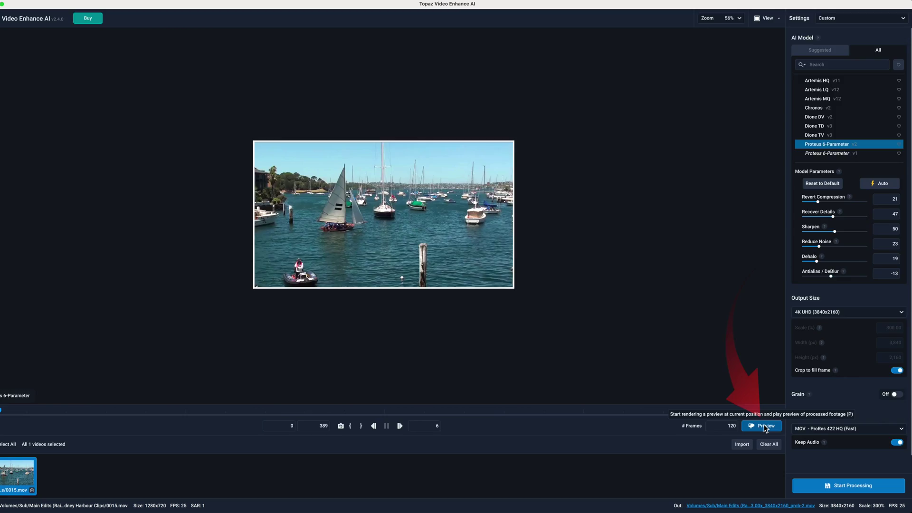
left_click(762, 425)
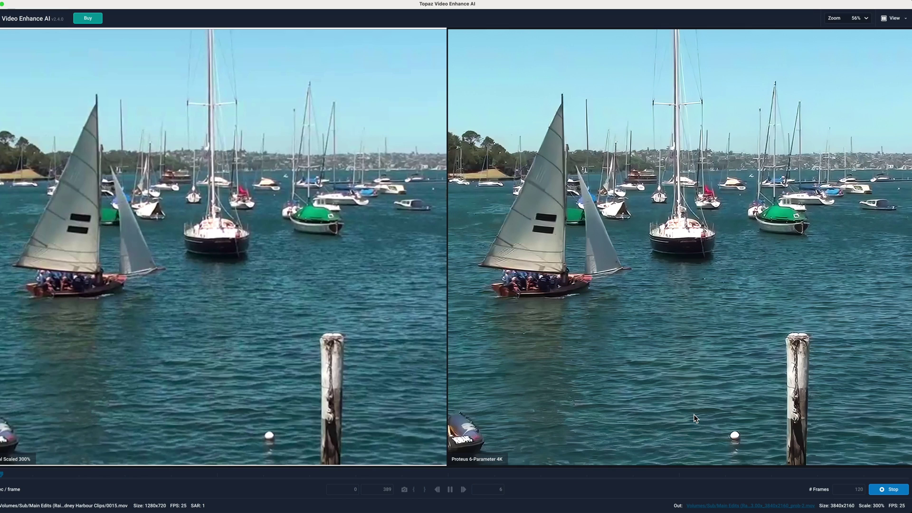
scroll(694, 414, "down", 3)
left_click(450, 489)
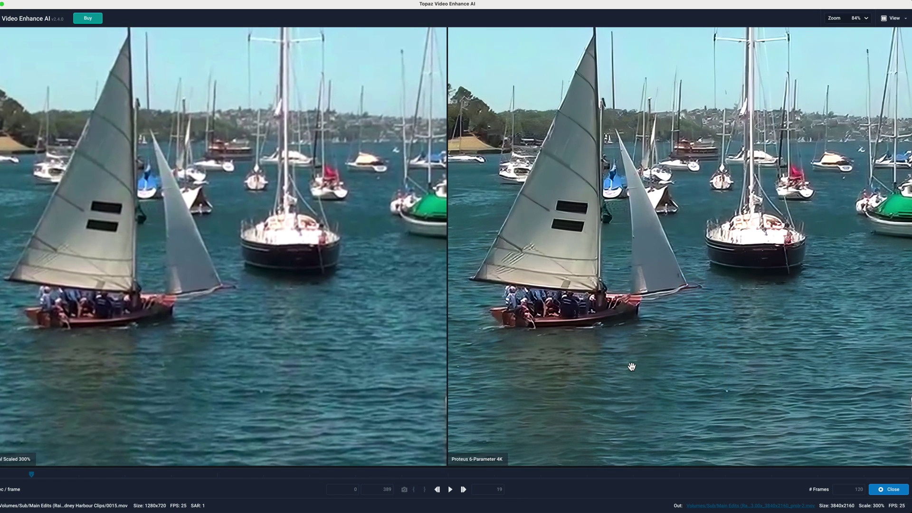
scroll(632, 367, "down", 2)
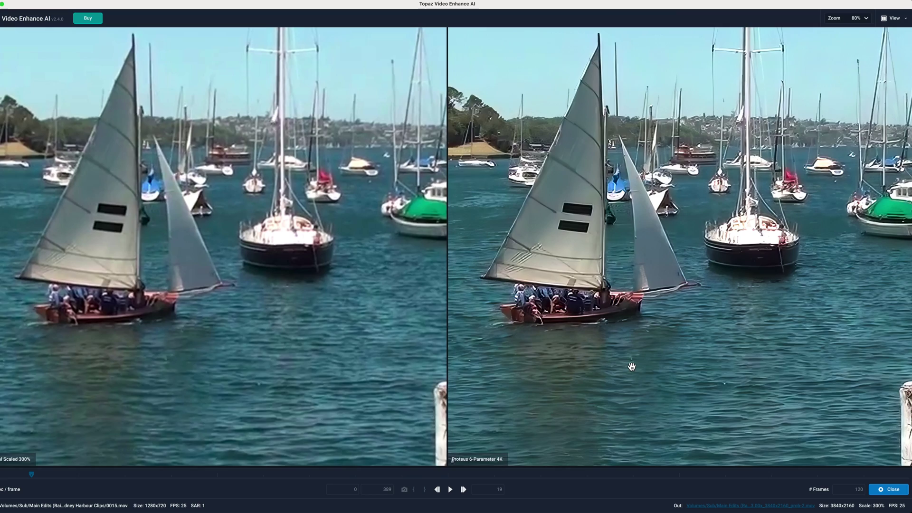
scroll(632, 366, "down", 8)
scroll(632, 366, "down", 5)
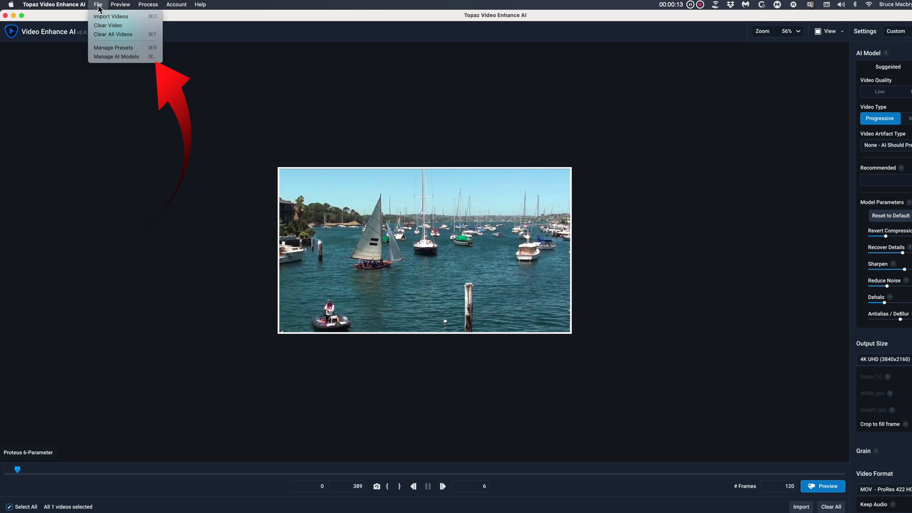
Step: Open Manage AI Models and expand Proteus 6-Parameter to list v2 and v1
left_click(116, 57)
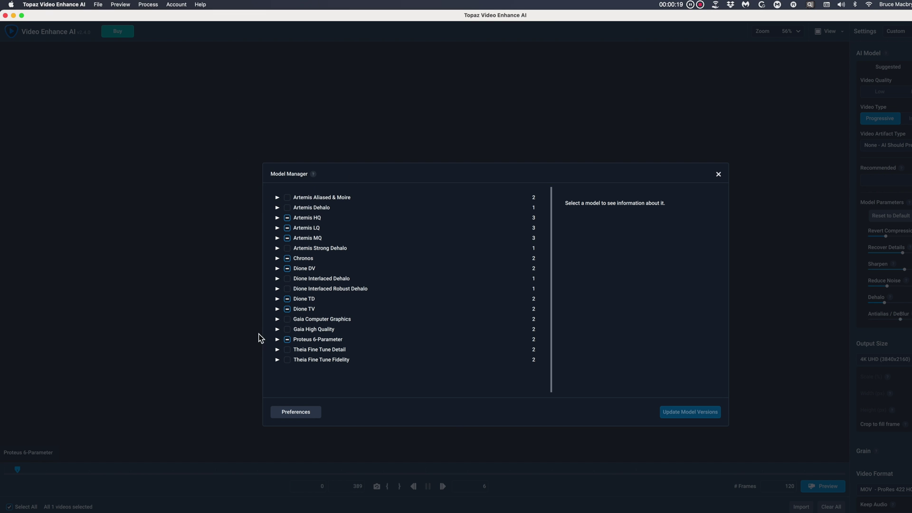
left_click(277, 339)
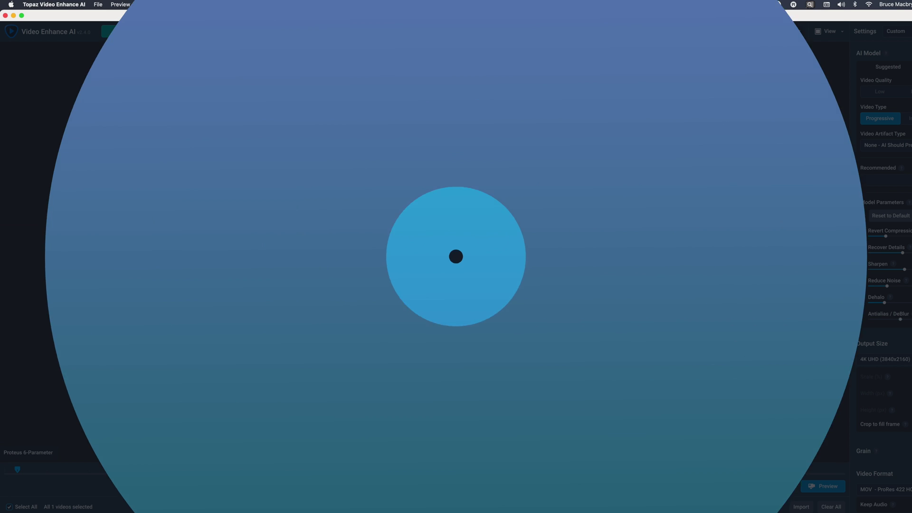